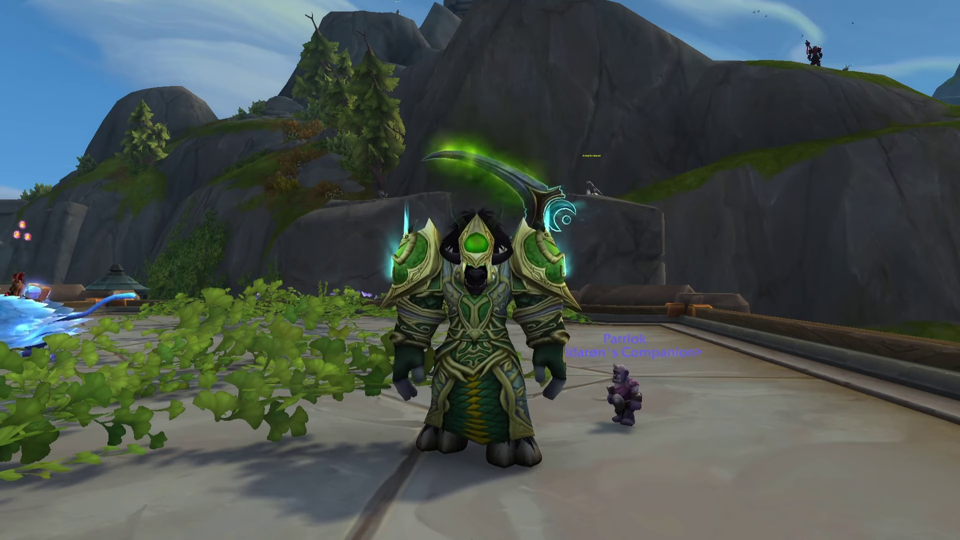
Step: Restore the WoW interface, target the Parrlok companion, and open the Pet Journal
{"action": "key", "text": "alt+z"}
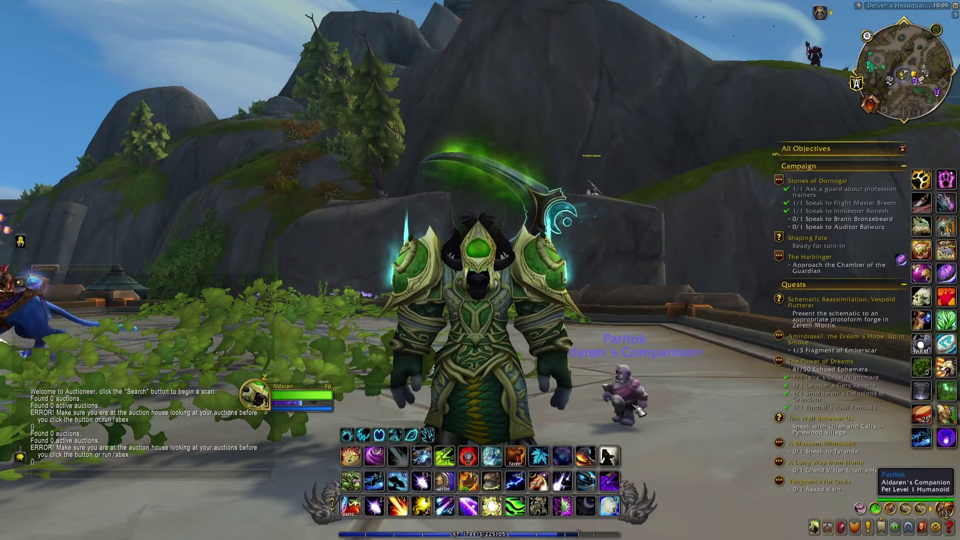
{"action": "left_click", "coordinate": [623, 390]}
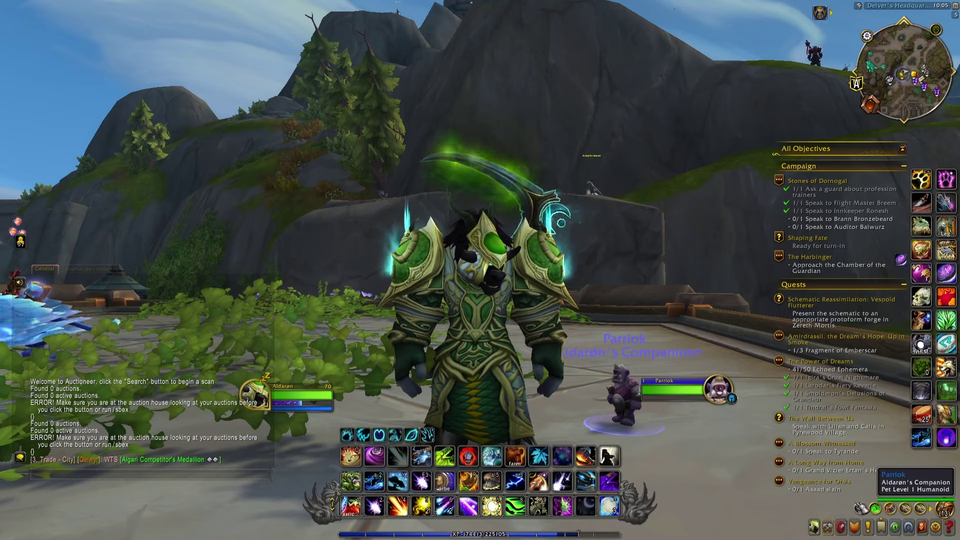
{"action": "key", "text": "shift+p"}
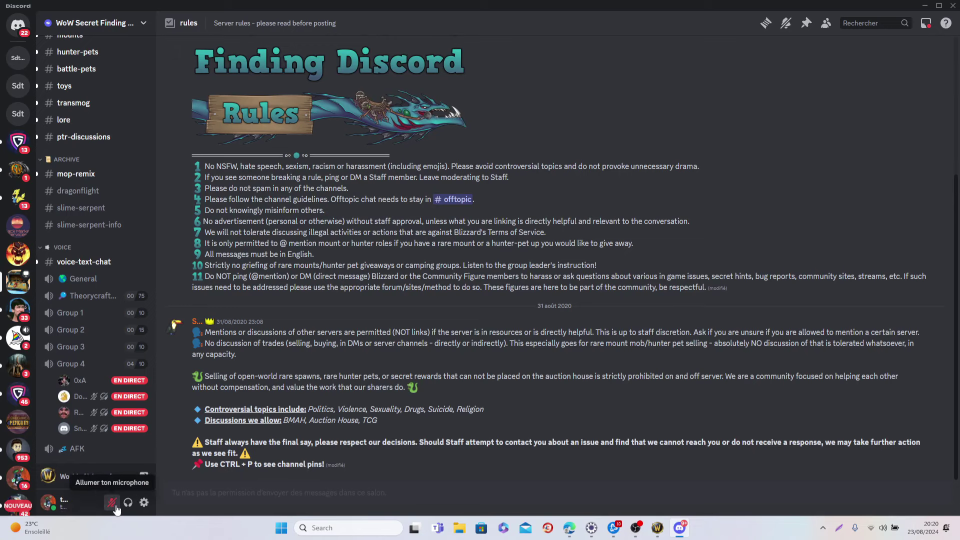
Step: Reach the Quests page from Gift Inventory in User Settings, showing the accepted Parrlok quest
{"action": "left_click", "coordinate": [145, 505]}
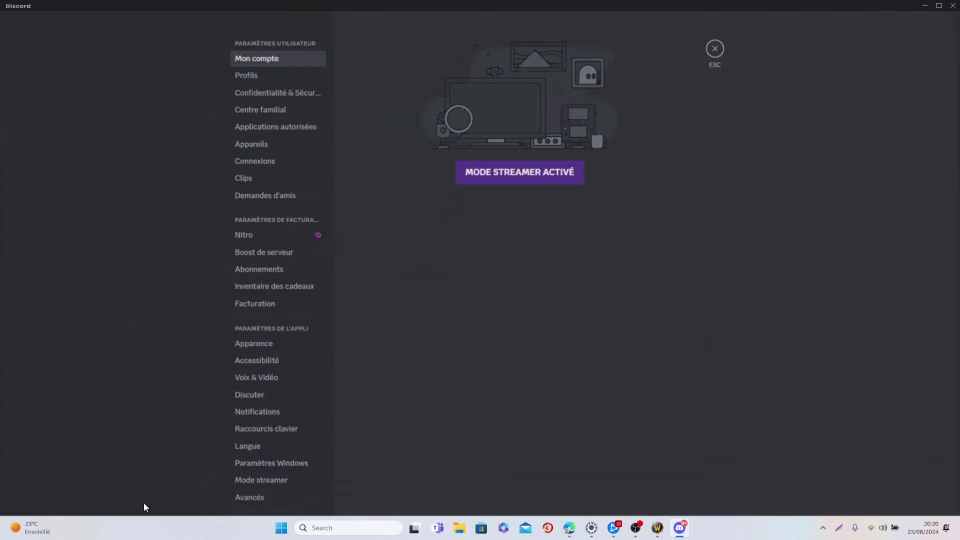
{"action": "left_click", "coordinate": [255, 286]}
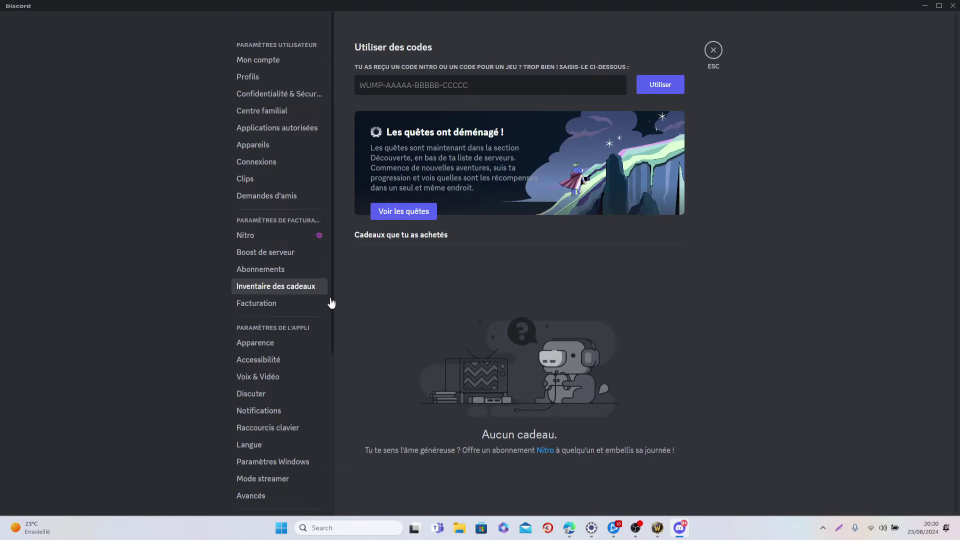
{"action": "left_click", "coordinate": [398, 214]}
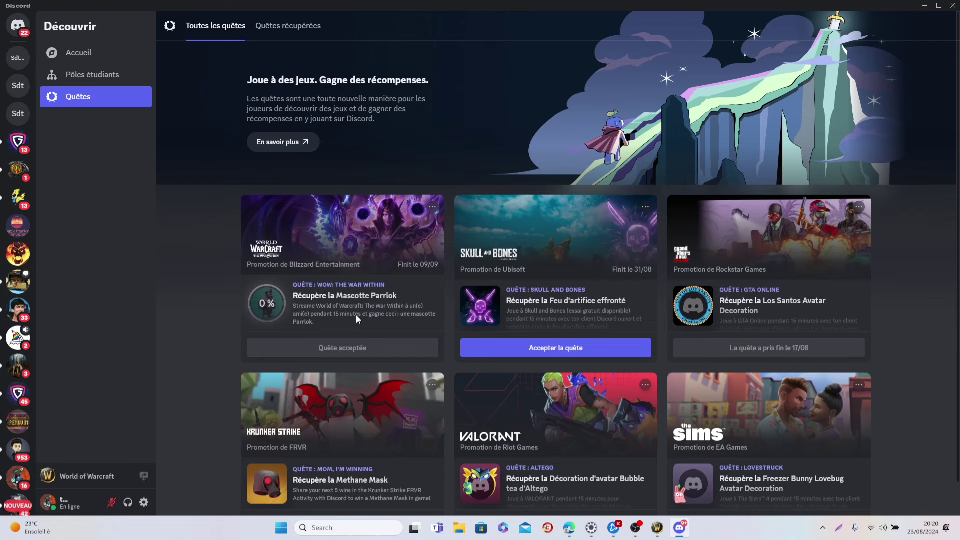
Step: Join the WoW Secret Finding server's Group 4 voice channel and go live streaming World of Warcraft
{"action": "left_click", "coordinate": [19, 285]}
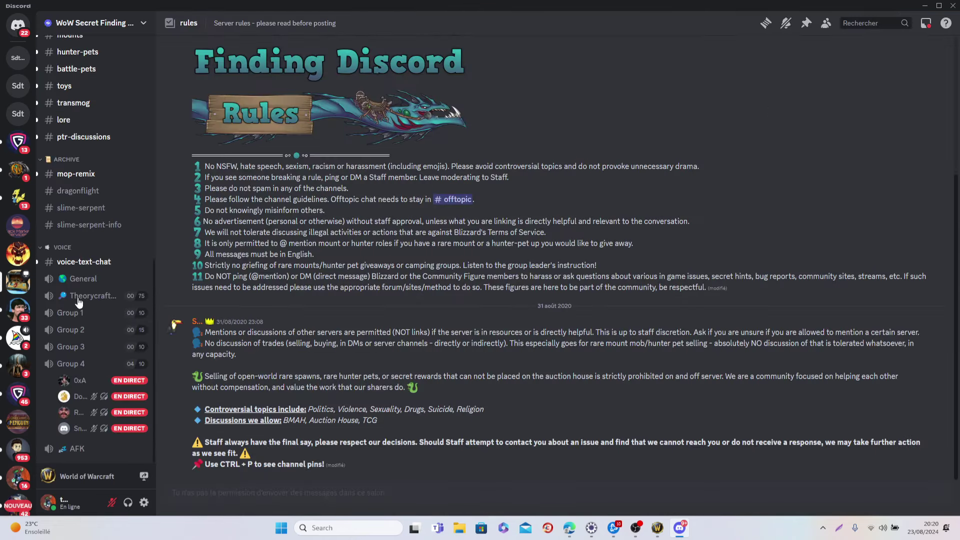
{"action": "left_click", "coordinate": [71, 364]}
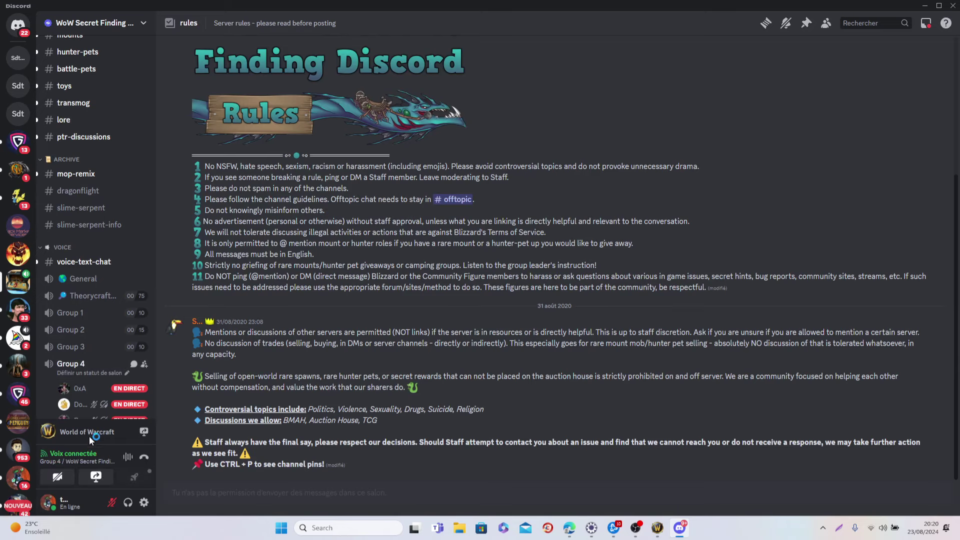
{"action": "left_click", "coordinate": [97, 477]}
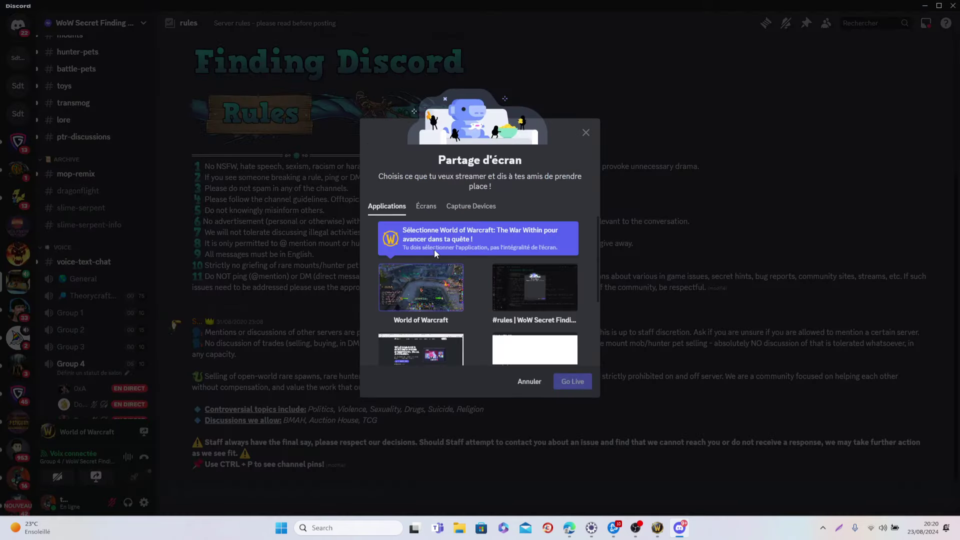
{"action": "left_click", "coordinate": [425, 288]}
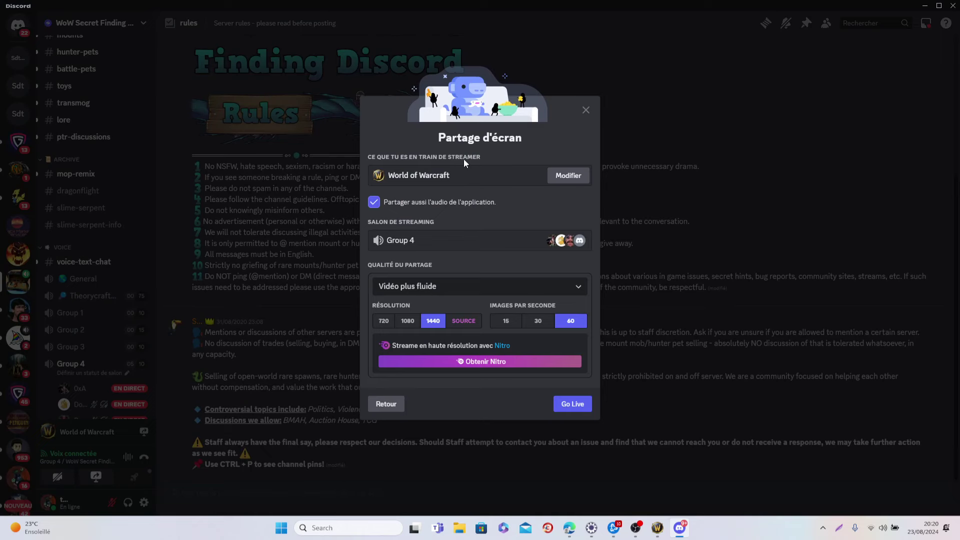
{"action": "left_click", "coordinate": [573, 404]}
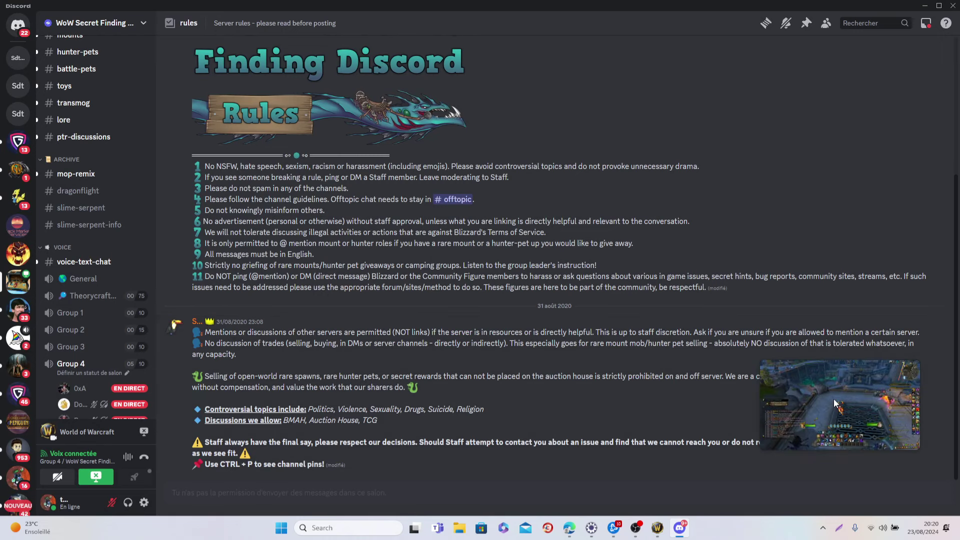
Step: Bring World of Warcraft back to the foreground
{"action": "left_click", "coordinate": [658, 528]}
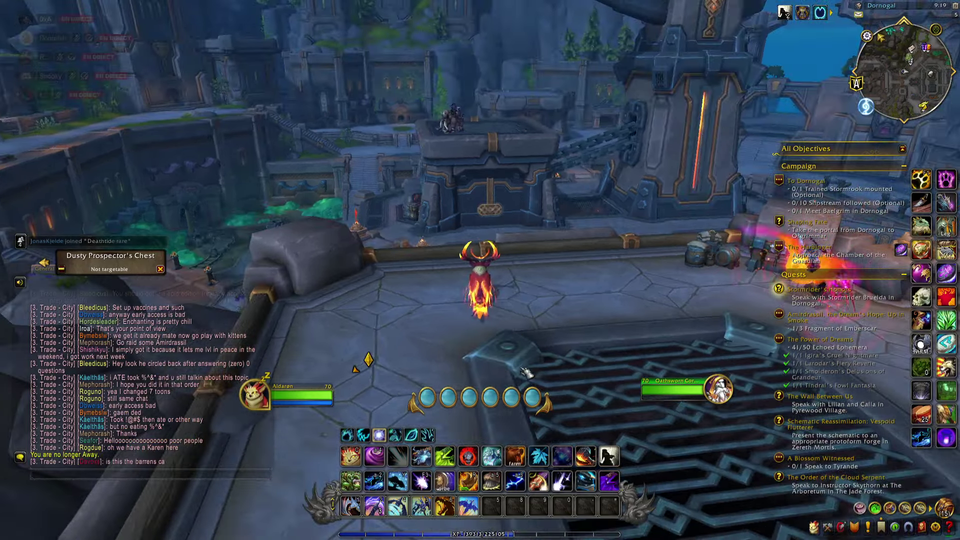
Step: Open the Group 4 voice channel view in Discord and dismiss the screen-share prompt
{"action": "key", "text": "alt+Tab"}
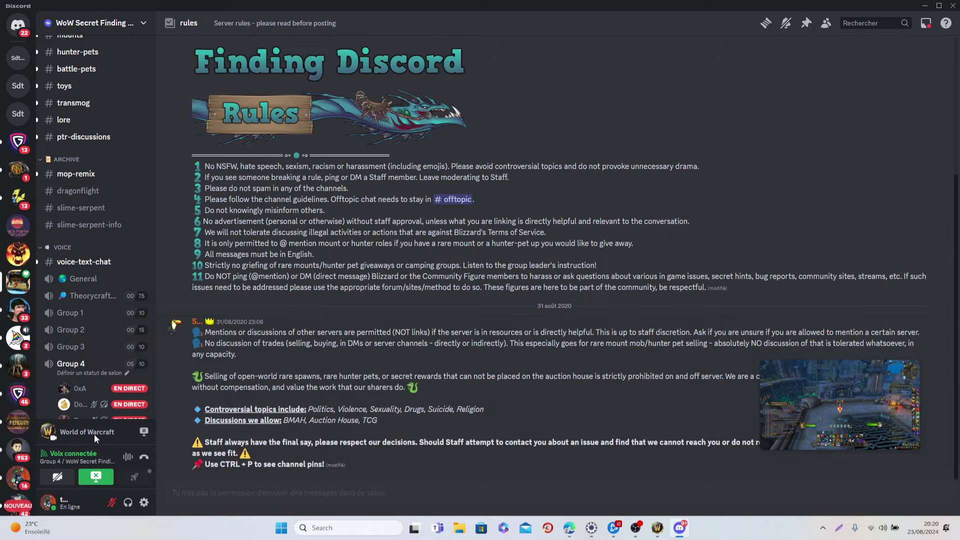
{"action": "scroll", "coordinate": [94, 375], "scroll_direction": "down", "scroll_amount": 2}
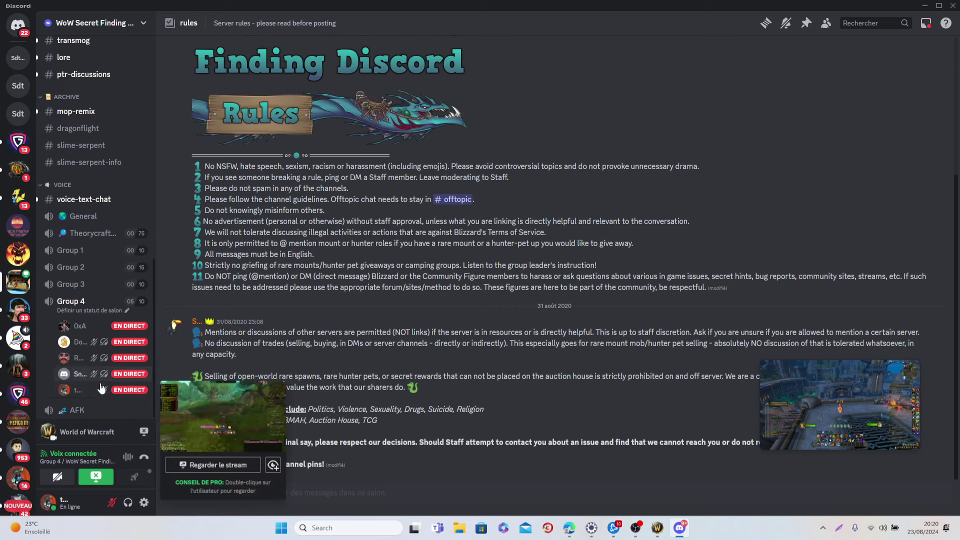
{"action": "left_click", "coordinate": [105, 390]}
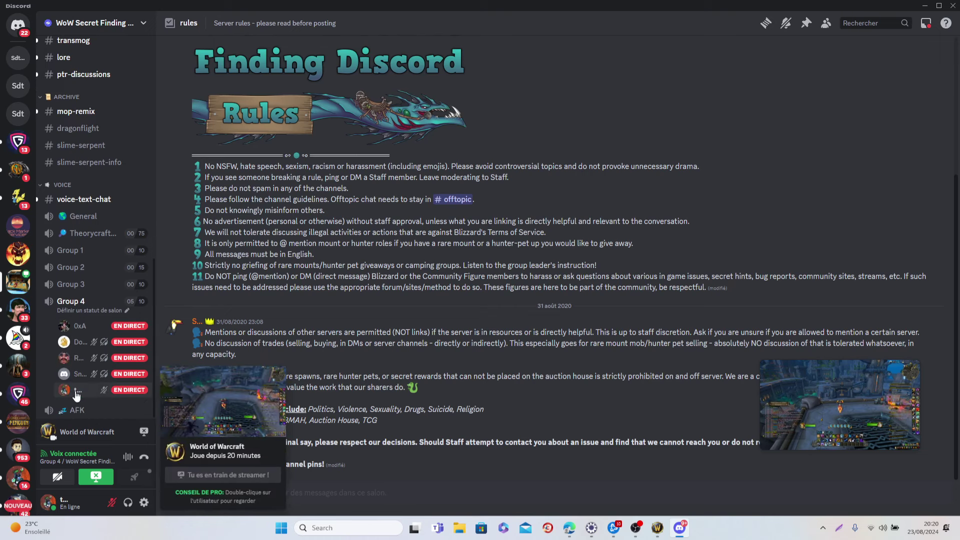
{"action": "left_click", "coordinate": [73, 303]}
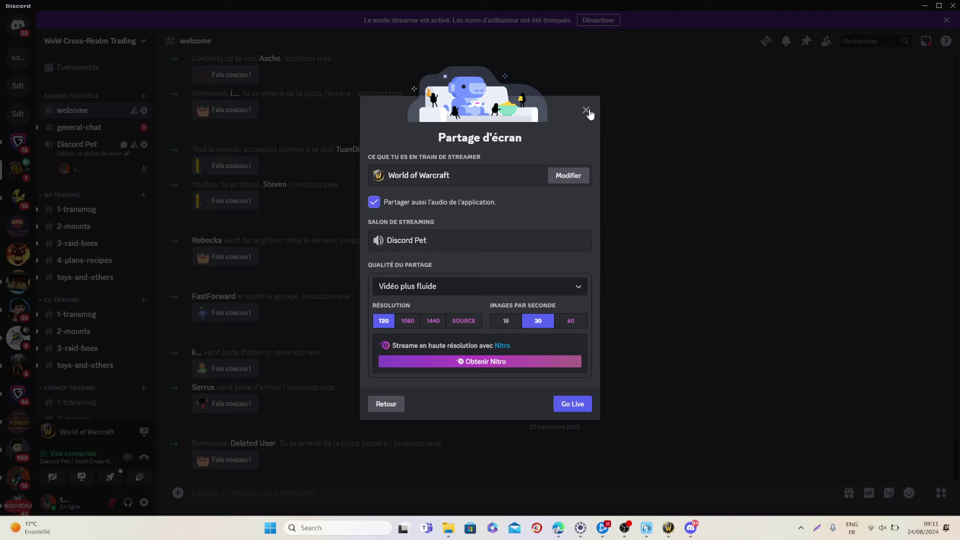
{"action": "left_click", "coordinate": [588, 111]}
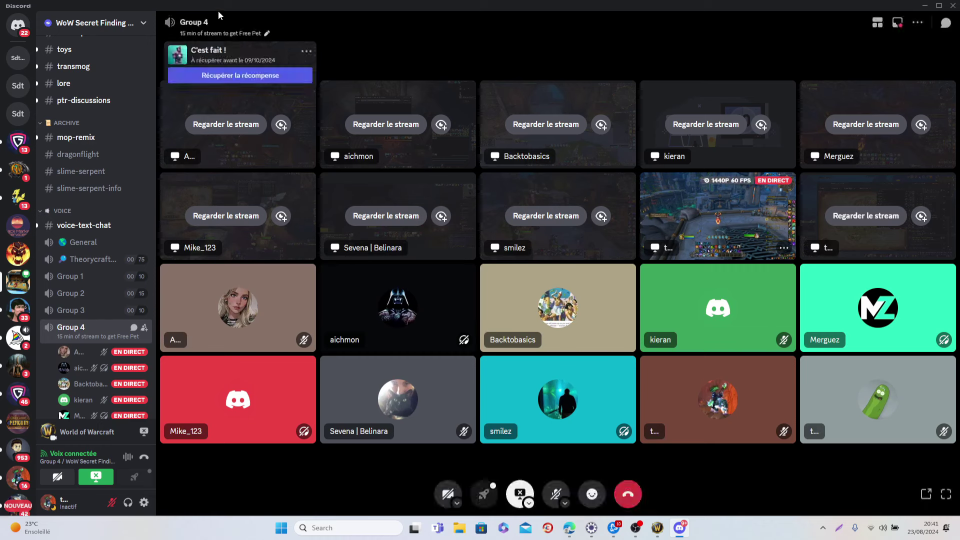
{"action": "mouse_move", "coordinate": [481, 82]}
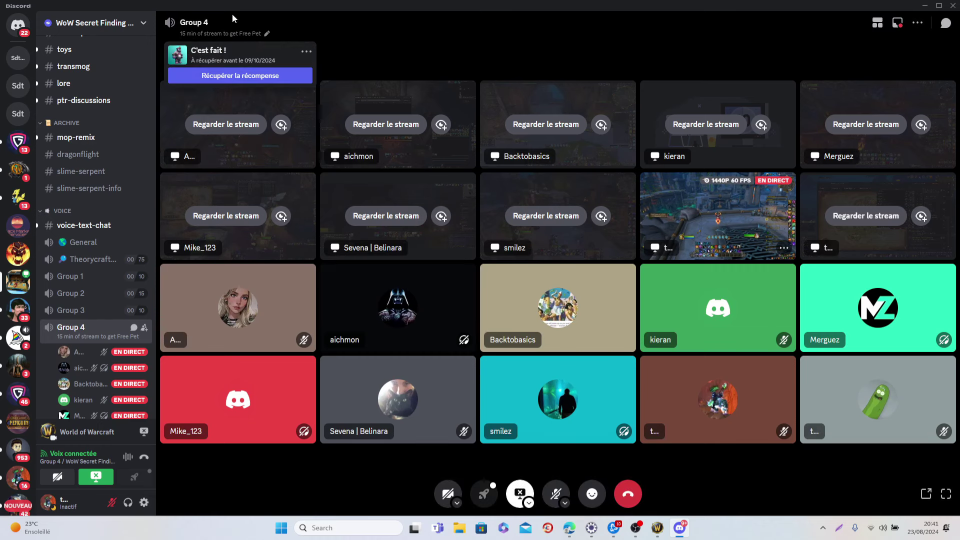
Step: Claim the Parrlok quest reward, passing the hCaptcha 'I am human' check
{"action": "left_click", "coordinate": [240, 76]}
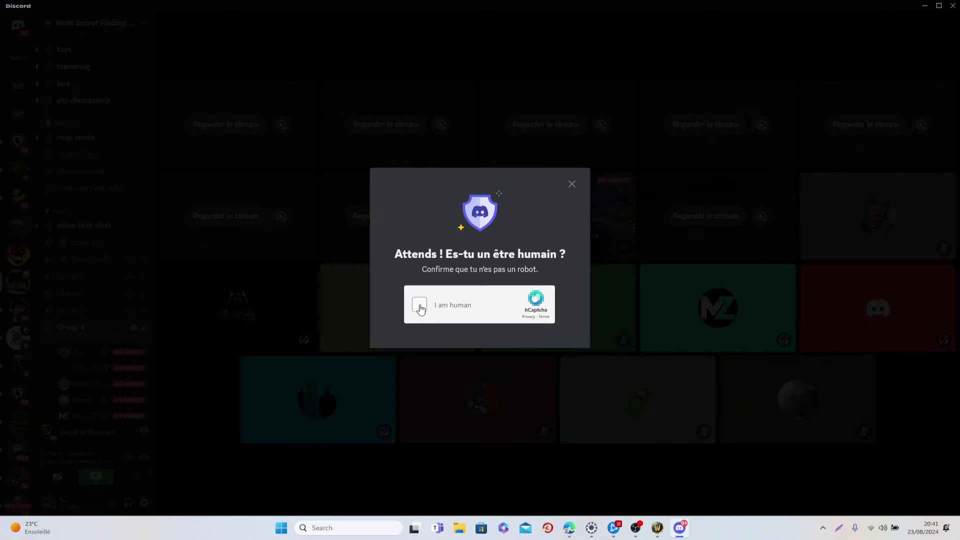
{"action": "left_click", "coordinate": [419, 304]}
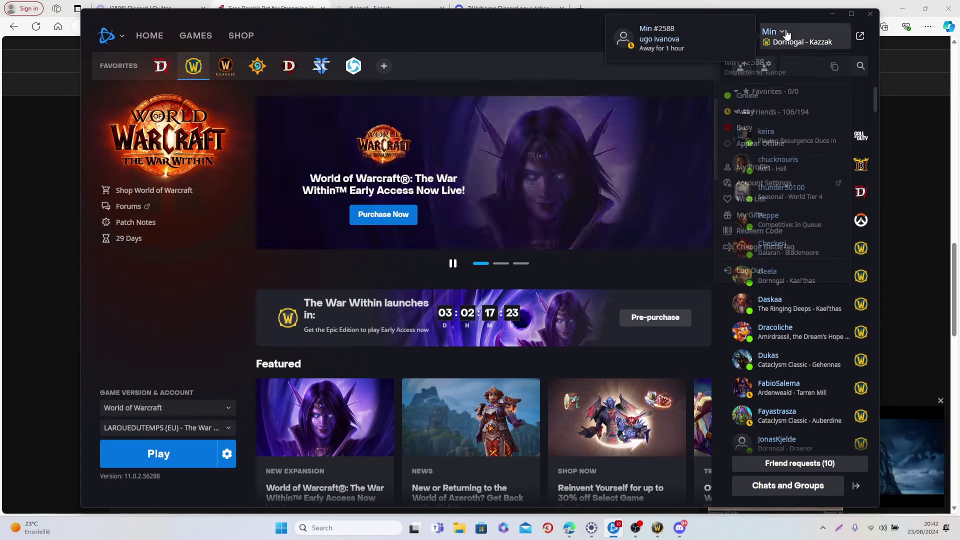
Step: Paste the Parrlok reward code on Battle.net's Redeem Code page, then redeem and confirm it
{"action": "left_click", "coordinate": [780, 34]}
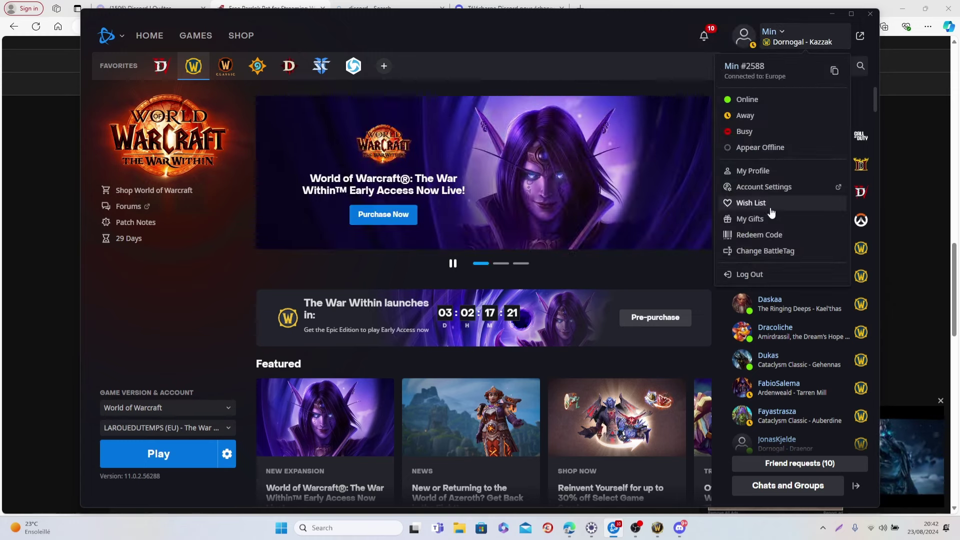
{"action": "left_click", "coordinate": [750, 235]}
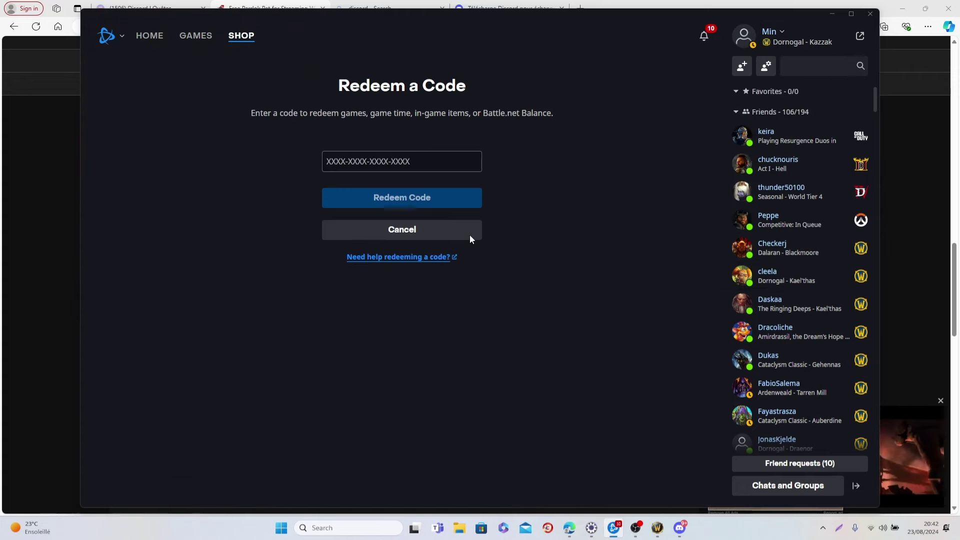
{"action": "left_click", "coordinate": [357, 163]}
{"action": "key", "text": "ctrl+v"}
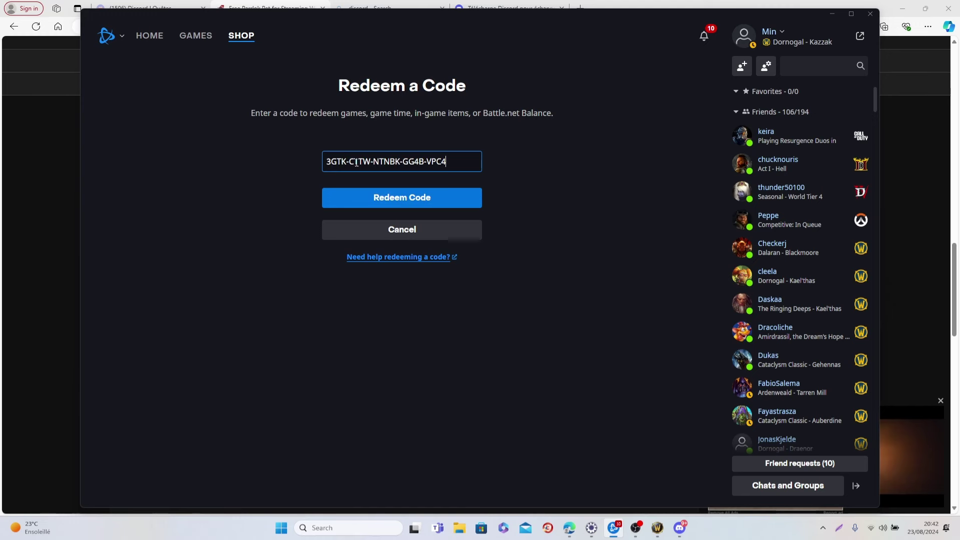
{"action": "left_click", "coordinate": [377, 199]}
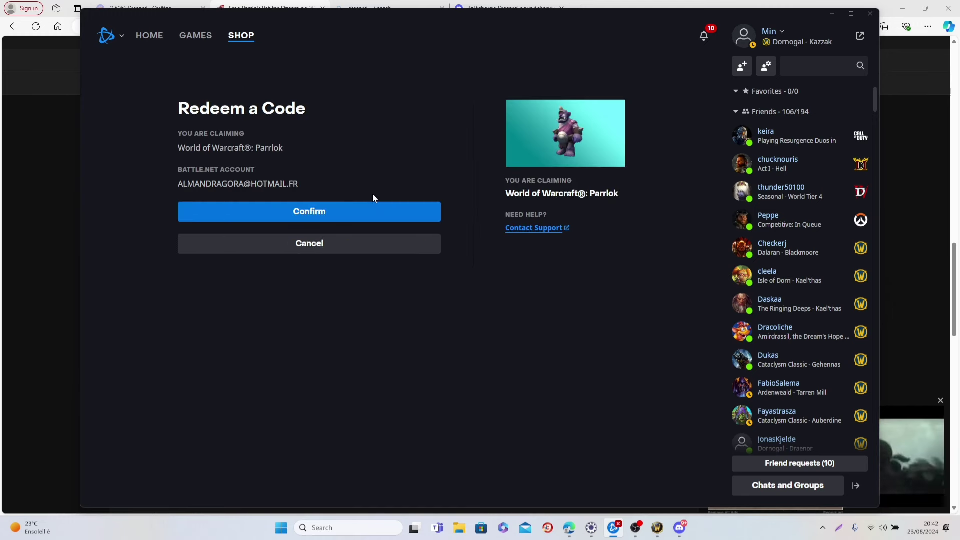
{"action": "left_click", "coordinate": [353, 215]}
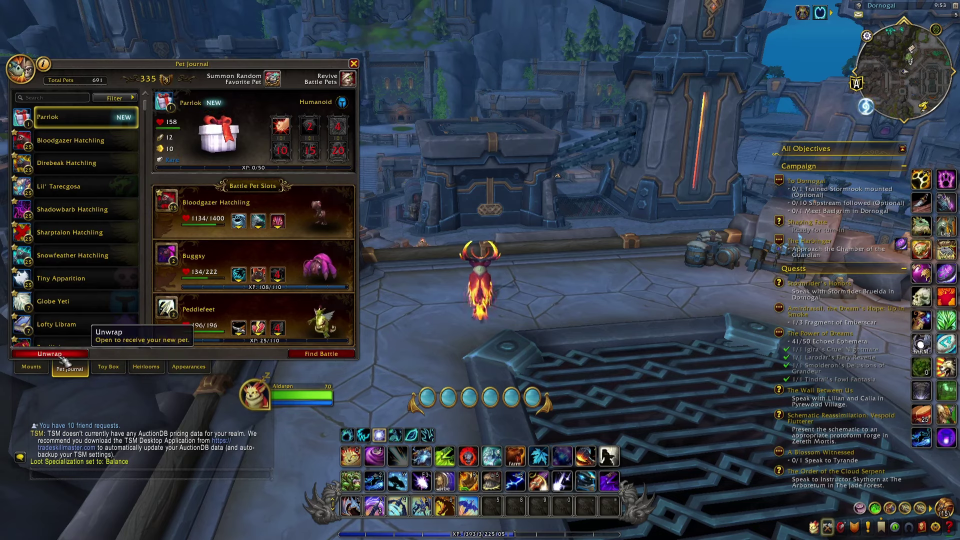
Step: Unwrap Parrlok in the Pet Journal
{"action": "left_click", "coordinate": [218, 135]}
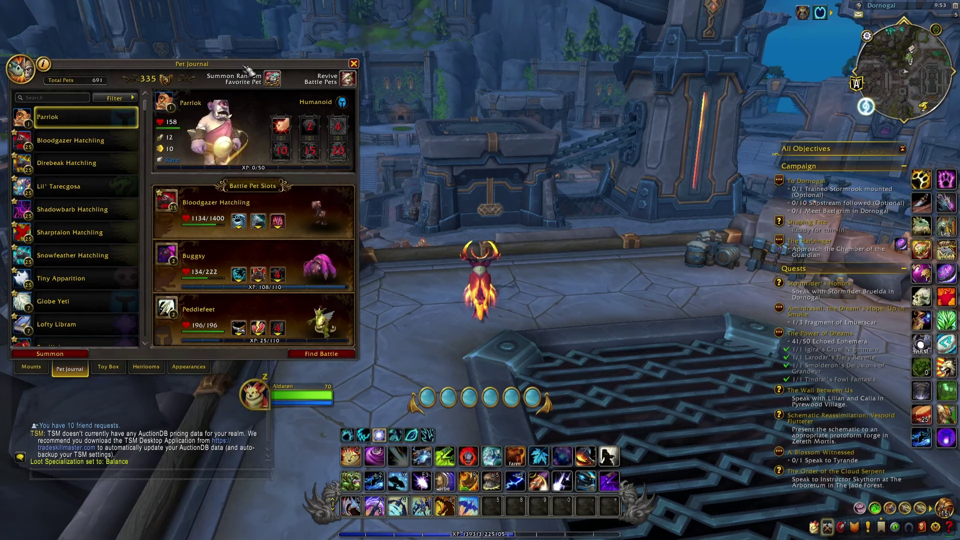